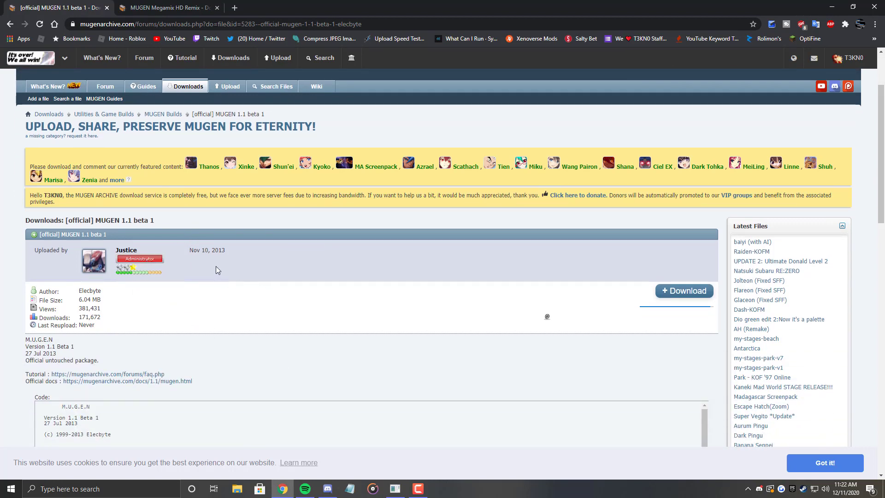
Review the MUGEN 1.1 beta 1 page on MUGEN Archive, including its description and download option.
{"action": "scroll", "coordinate": [692, 140], "scroll_direction": "up", "scroll_amount": 2}
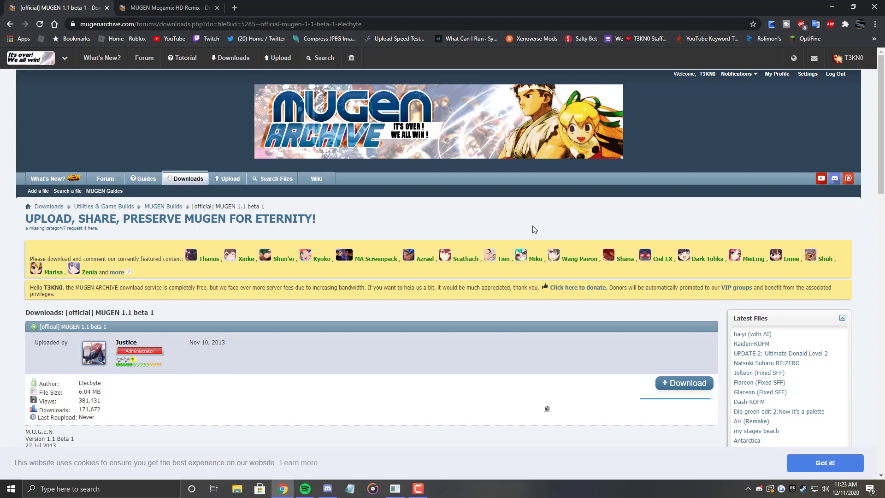
{"action": "scroll", "coordinate": [624, 158], "scroll_direction": "down", "scroll_amount": 6}
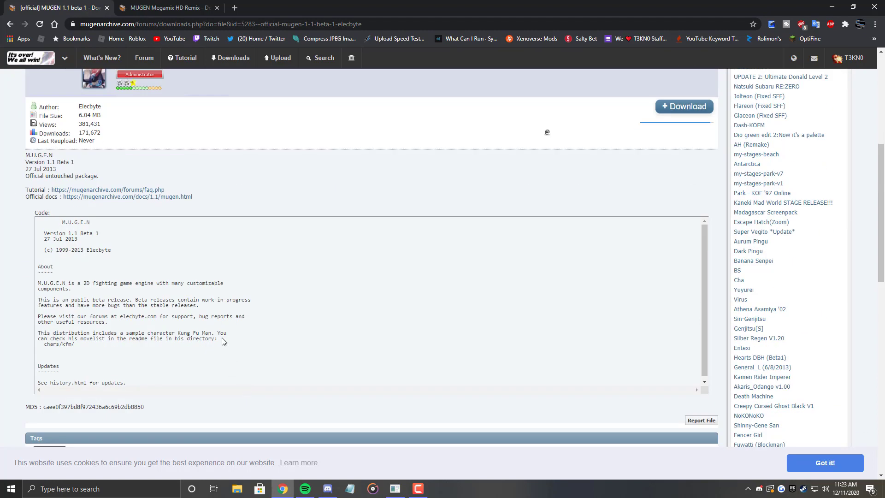
{"action": "scroll", "coordinate": [752, 182], "scroll_direction": "up", "scroll_amount": 2}
{"action": "scroll", "coordinate": [752, 182], "scroll_direction": "up", "scroll_amount": 2}
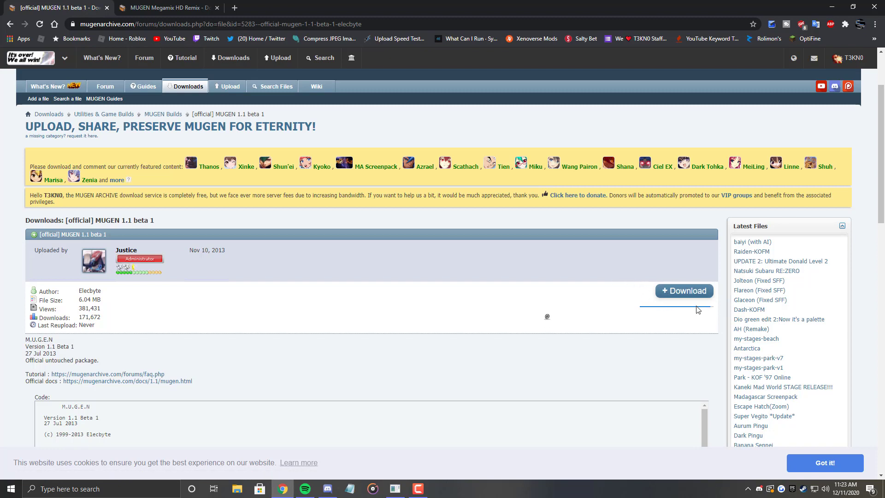
{"action": "left_click", "coordinate": [662, 289]}
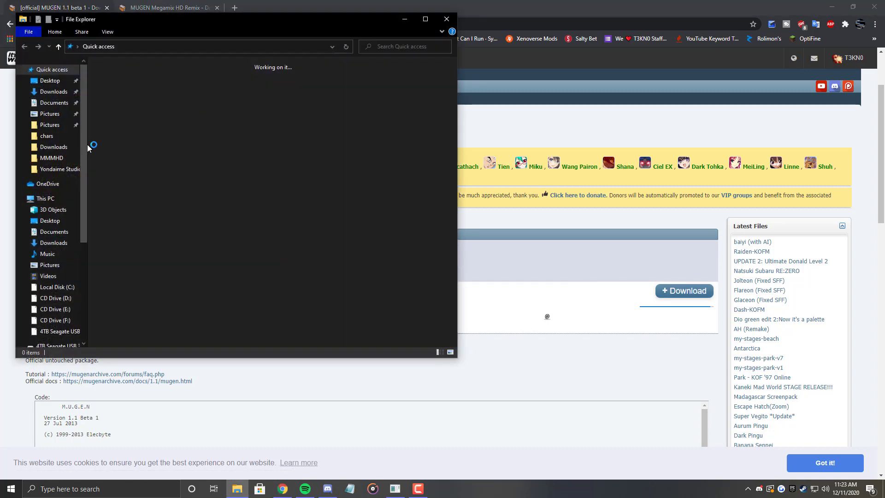
Switch to File Explorer and open the Downloads folder on the 4TB Seagate USB 3.0 HDD (G:).
{"action": "left_click_drag", "start_coordinate": [157, 26], "coordinate": [352, 67]}
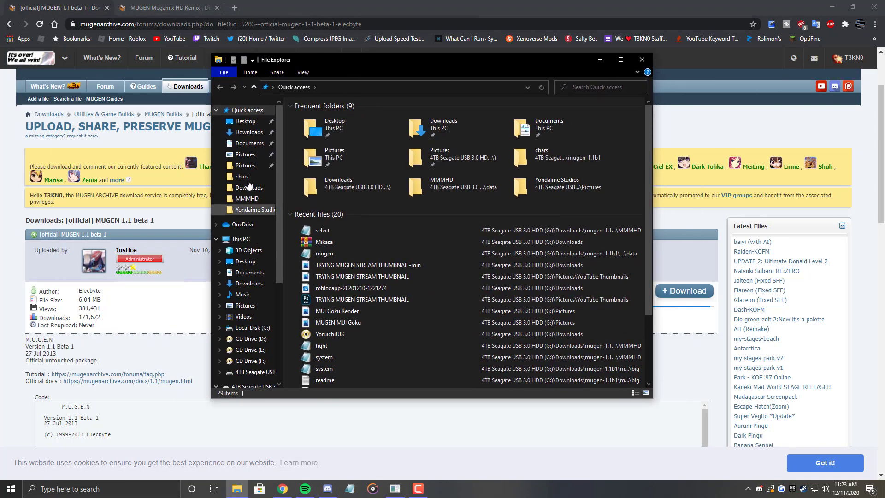
{"action": "left_click", "coordinate": [243, 137]}
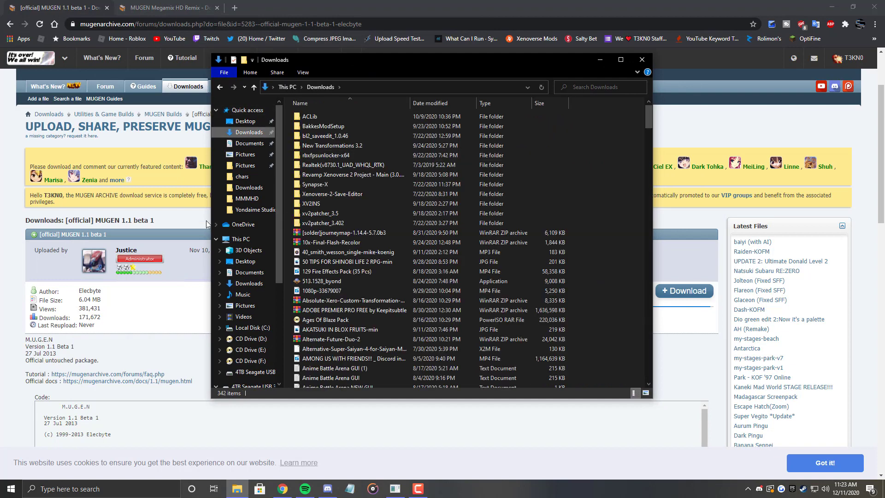
{"action": "left_click", "coordinate": [248, 250]}
{"action": "left_click", "coordinate": [243, 283]}
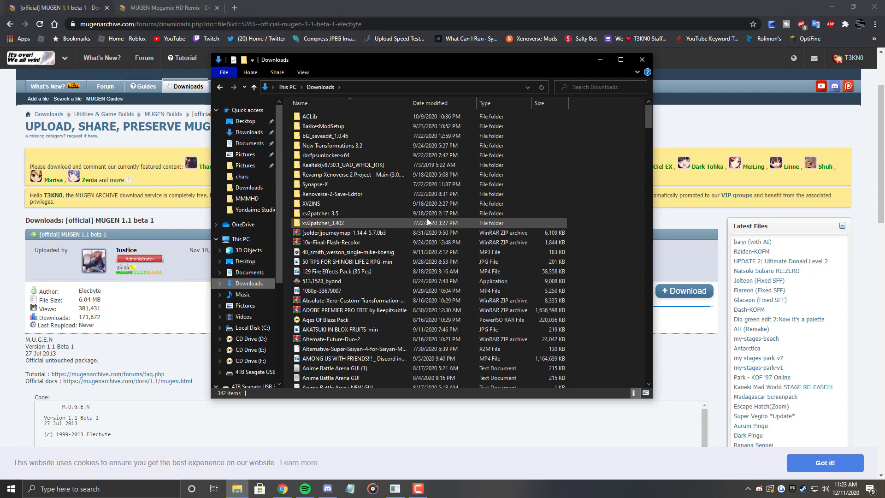
{"action": "left_click", "coordinate": [251, 187]}
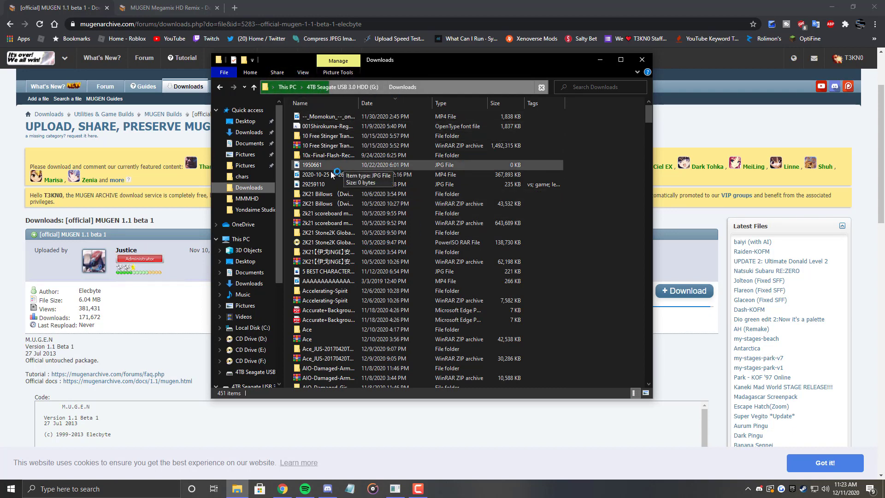
{"action": "left_click", "coordinate": [374, 168]}
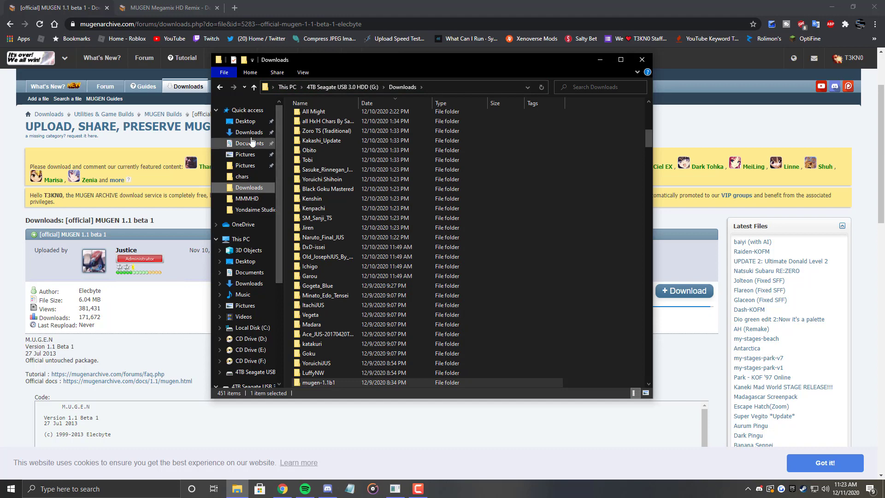
Locate the mugen-1.1b1 ZIP archive among the downloaded files, then return to the browser page.
{"action": "scroll", "coordinate": [336, 193], "scroll_direction": "down", "scroll_amount": 11}
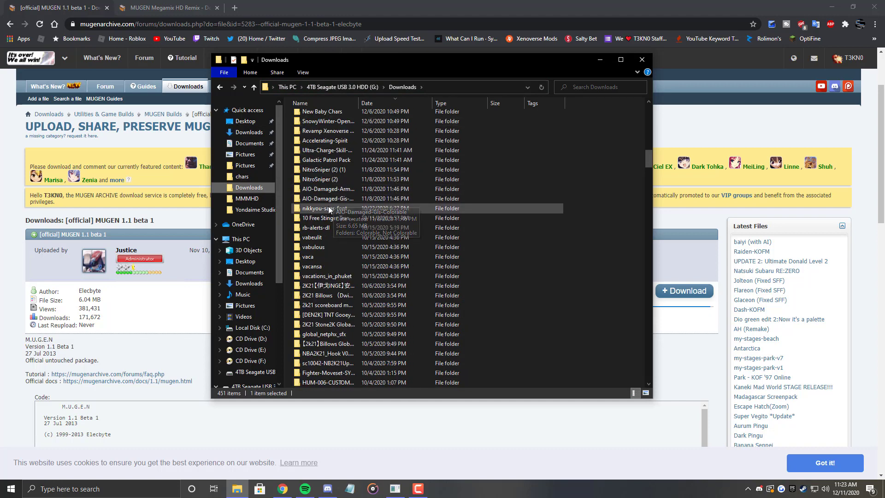
{"action": "scroll", "coordinate": [330, 210], "scroll_direction": "down", "scroll_amount": 20}
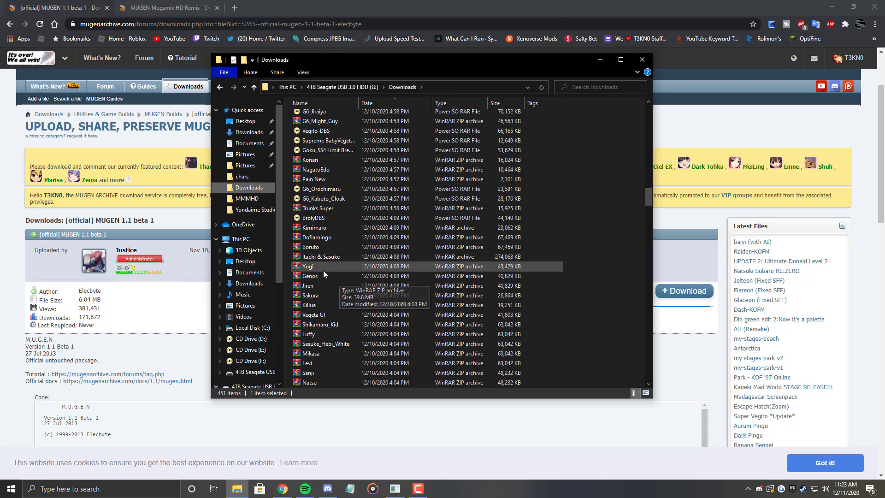
{"action": "scroll", "coordinate": [327, 258], "scroll_direction": "down", "scroll_amount": 12}
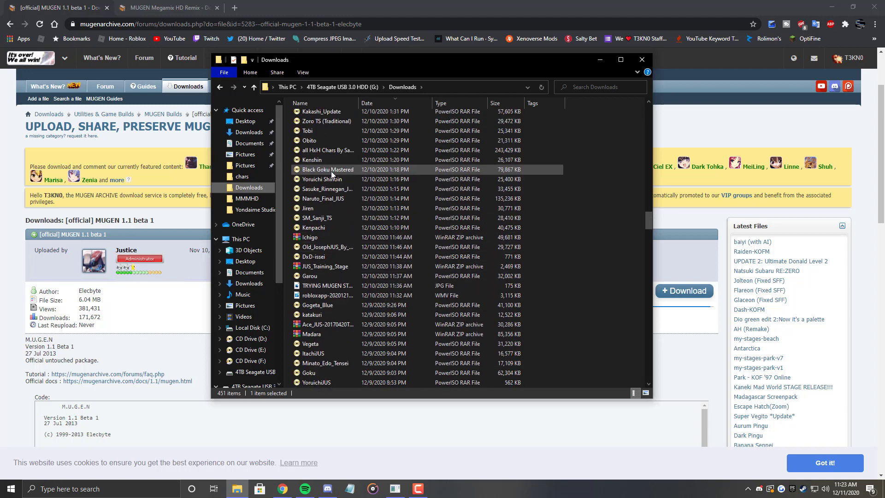
{"action": "scroll", "coordinate": [324, 276], "scroll_direction": "down", "scroll_amount": 2}
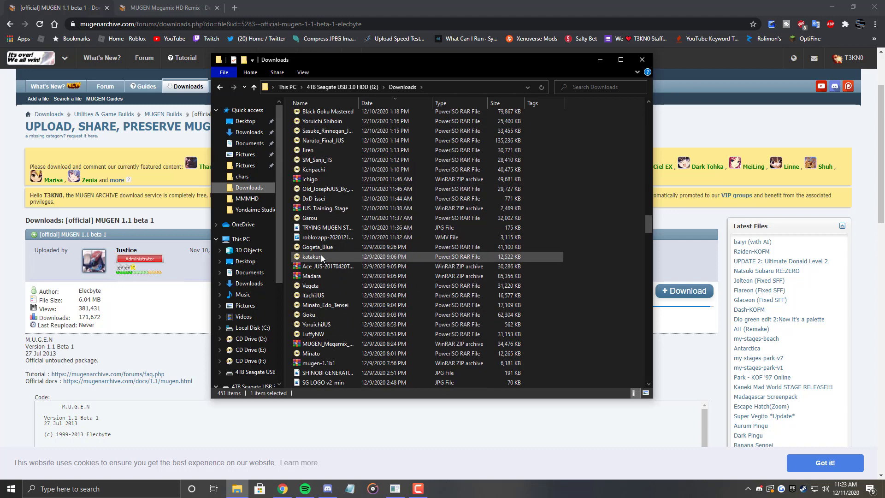
{"action": "scroll", "coordinate": [323, 268], "scroll_direction": "down", "scroll_amount": 1}
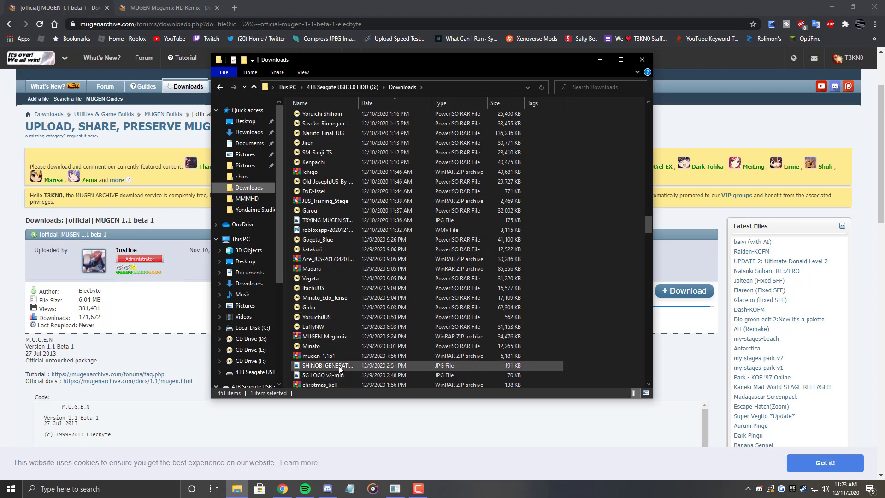
{"action": "scroll", "coordinate": [329, 350], "scroll_direction": "down", "scroll_amount": 1}
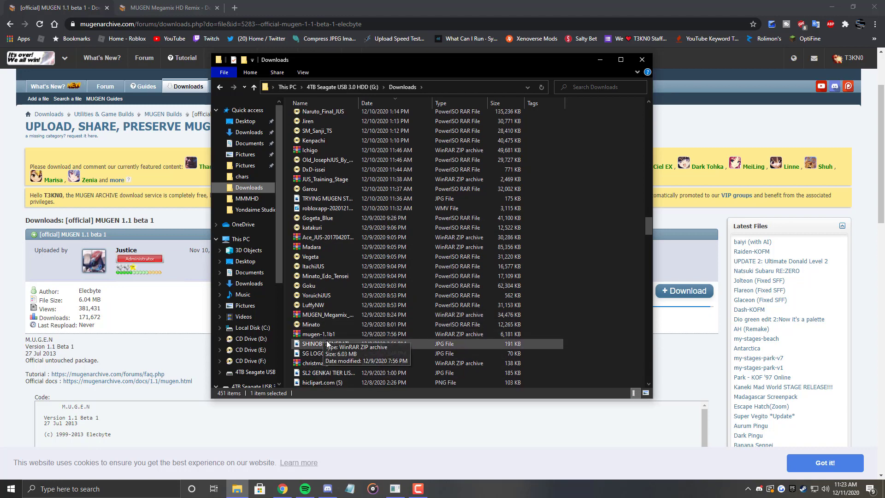
{"action": "left_click", "coordinate": [1, 257]}
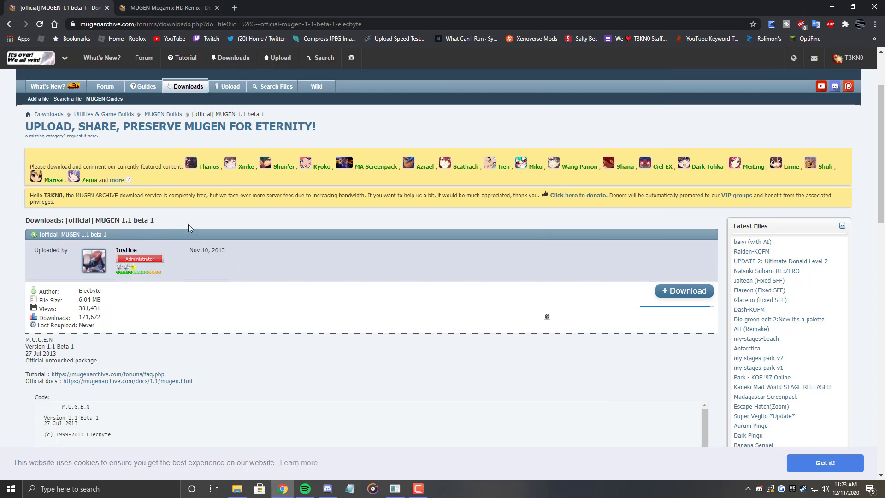
Switch back to File Explorer and examine the extraction options for the mugen-1.1b1 archive without extracting it.
{"action": "left_click", "coordinate": [237, 488]}
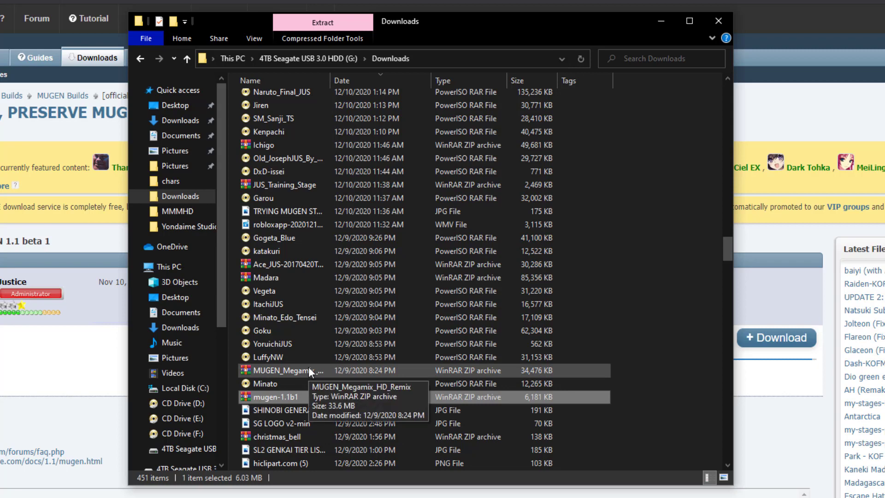
{"action": "right_click", "coordinate": [295, 396]}
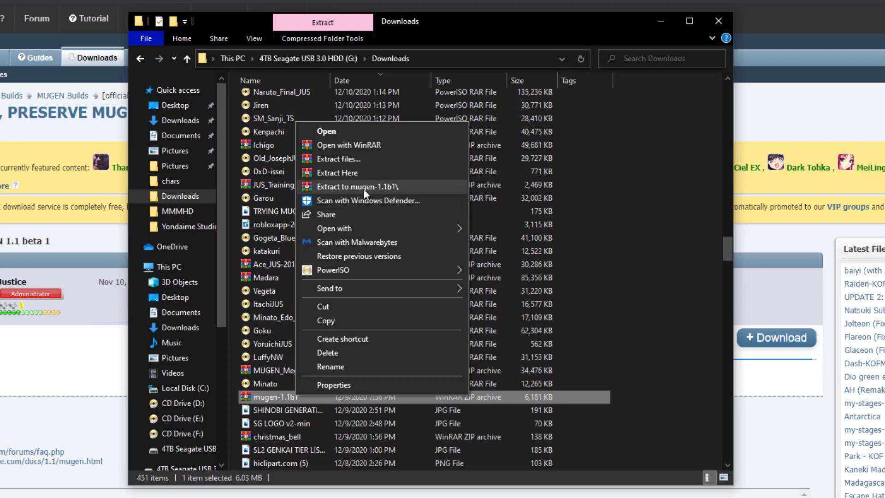
{"action": "left_click", "coordinate": [631, 238]}
Open the extracted mugen-1.1b1 folder in Downloads and the folder of the same name inside it.
{"action": "scroll", "coordinate": [381, 174], "scroll_direction": "up", "scroll_amount": 20}
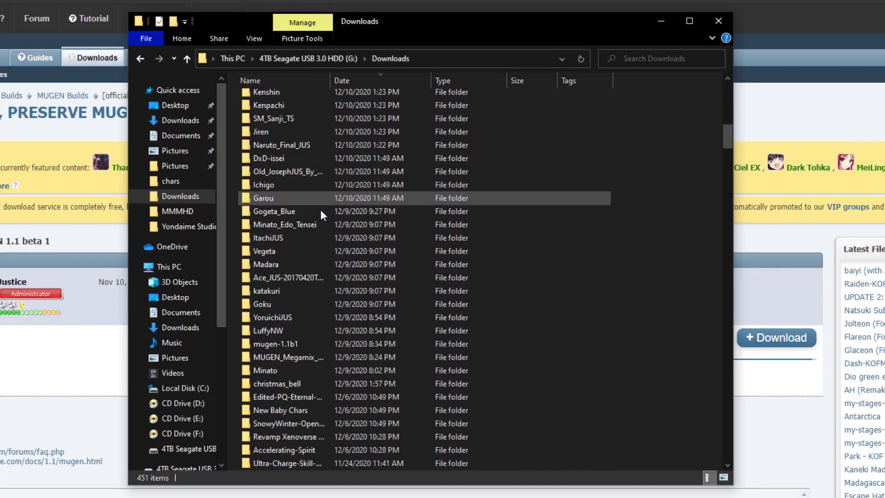
{"action": "scroll", "coordinate": [276, 207], "scroll_direction": "down", "scroll_amount": 4}
{"action": "left_click_drag", "start_coordinate": [258, 198], "coordinate": [281, 188]}
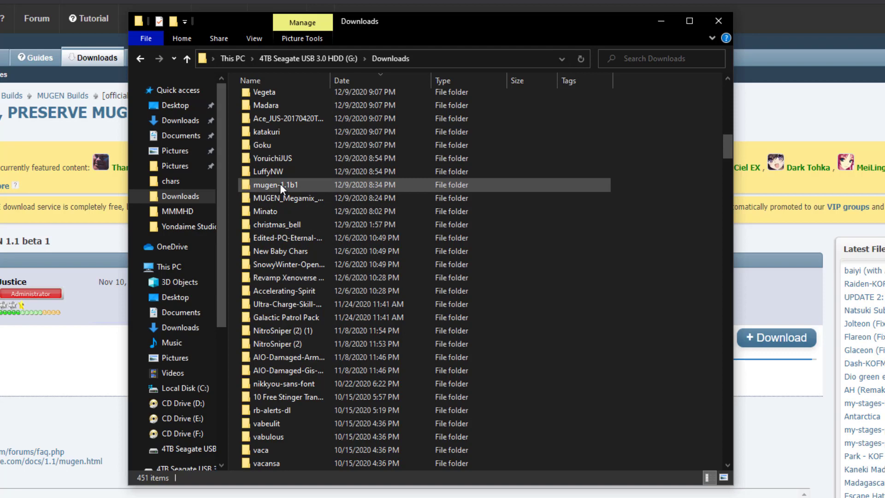
{"action": "double_click", "coordinate": [281, 184]}
{"action": "double_click", "coordinate": [270, 100]}
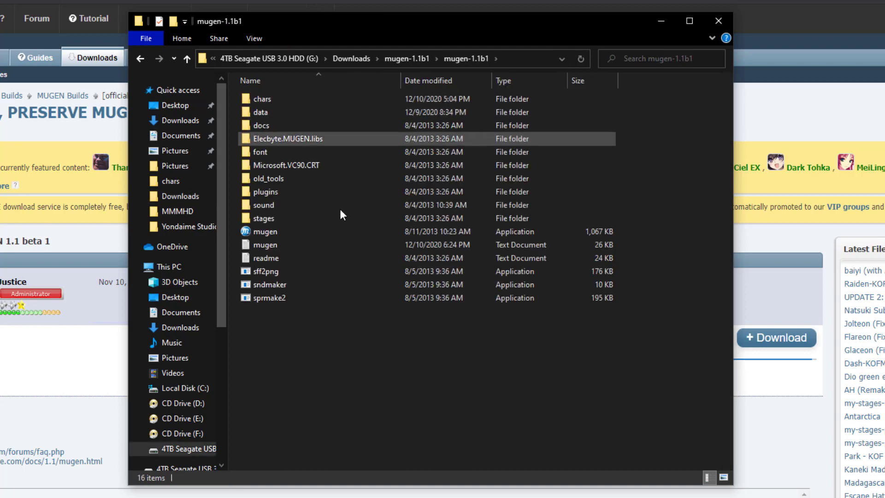
View the contents of the data folder, then return to mugen-1.1b1 and select the mugen application.
{"action": "double_click", "coordinate": [265, 118]}
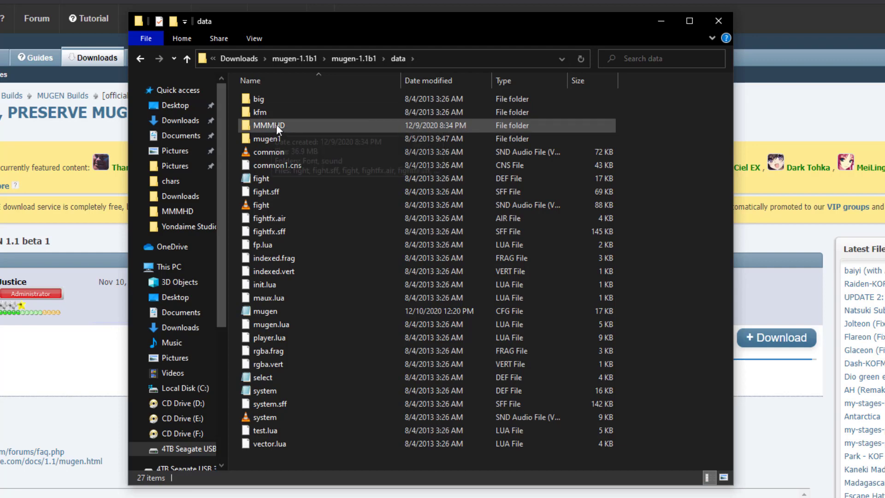
{"action": "left_click", "coordinate": [141, 63]}
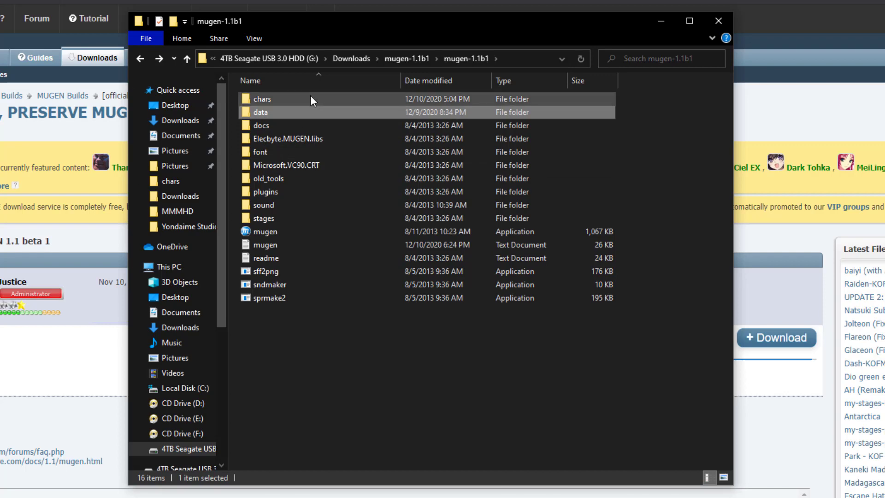
{"action": "left_click", "coordinate": [288, 236]}
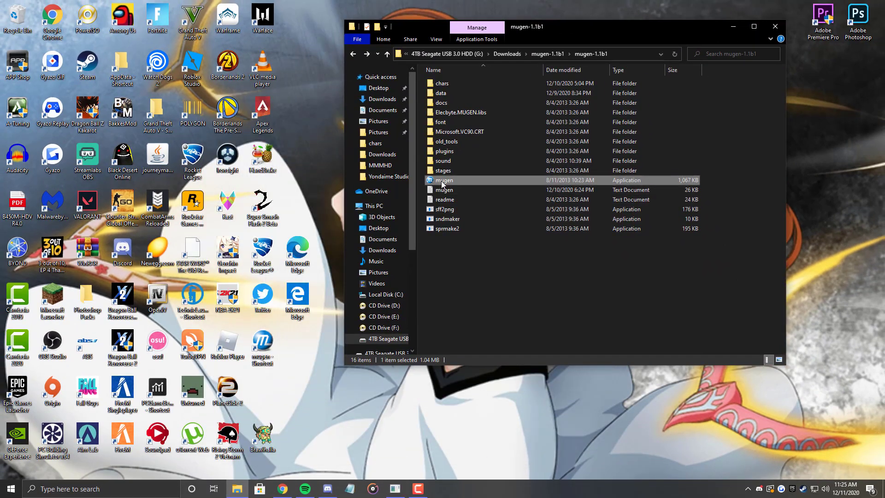
{"action": "left_click_drag", "start_coordinate": [284, 317], "coordinate": [453, 184]}
Switch to Chrome and review the MUGEN Megamix HD Remix screenpack download page.
{"action": "left_click", "coordinate": [283, 491]}
{"action": "left_click", "coordinate": [170, 8]}
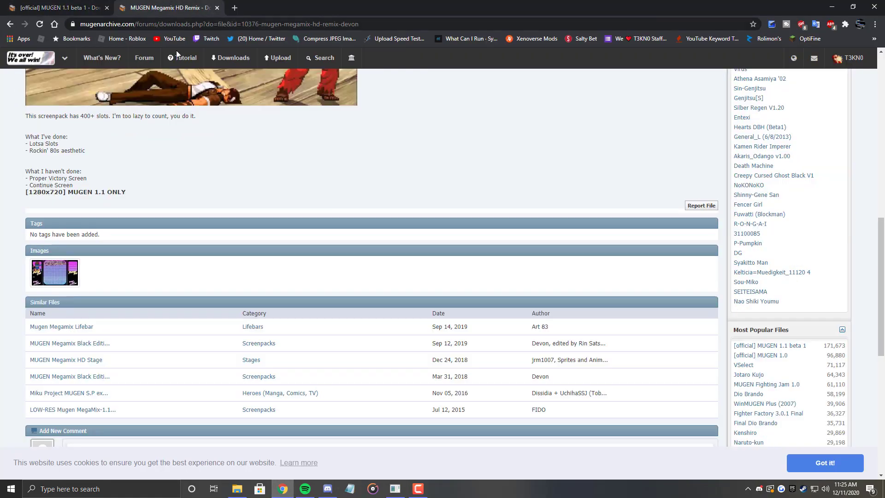
{"action": "scroll", "coordinate": [186, 138], "scroll_direction": "up", "scroll_amount": 6}
{"action": "scroll", "coordinate": [187, 139], "scroll_direction": "up", "scroll_amount": 5}
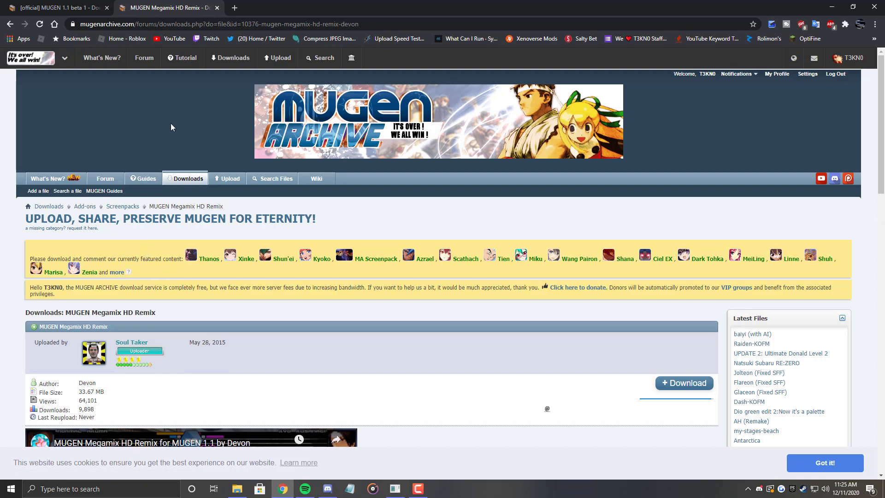
{"action": "scroll", "coordinate": [188, 189], "scroll_direction": "down", "scroll_amount": 7}
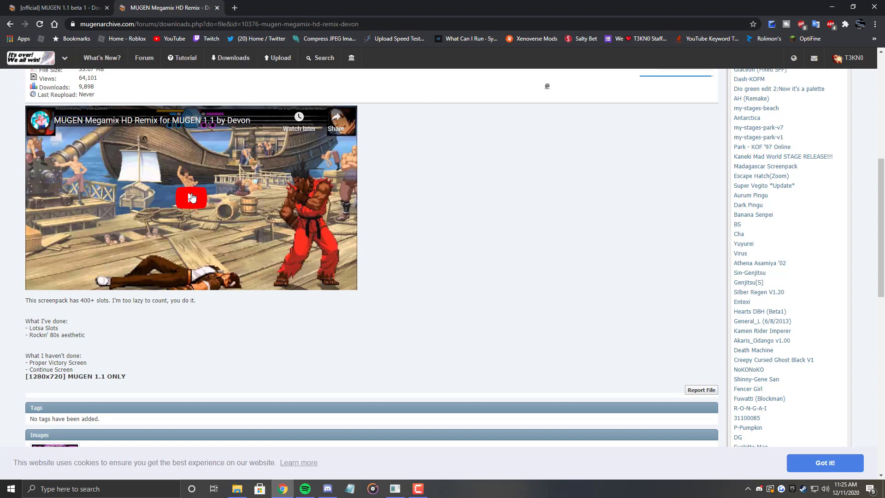
Enlarge the screenpack's preview image, close it and return to the page's download section.
{"action": "scroll", "coordinate": [149, 244], "scroll_direction": "down", "scroll_amount": 3}
{"action": "scroll", "coordinate": [149, 244], "scroll_direction": "down", "scroll_amount": 2}
{"action": "left_click", "coordinate": [46, 225]}
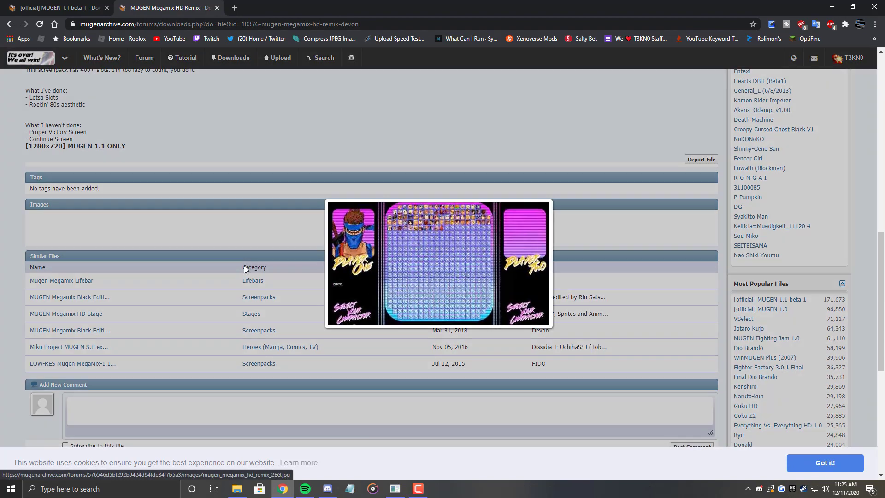
{"action": "left_click", "coordinate": [363, 120]}
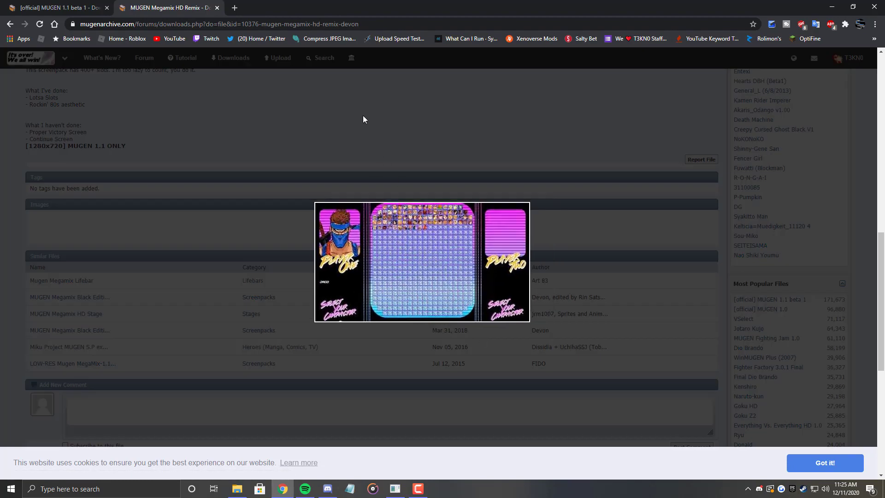
{"action": "scroll", "coordinate": [134, 237], "scroll_direction": "up", "scroll_amount": 12}
{"action": "scroll", "coordinate": [622, 169], "scroll_direction": "down", "scroll_amount": 2}
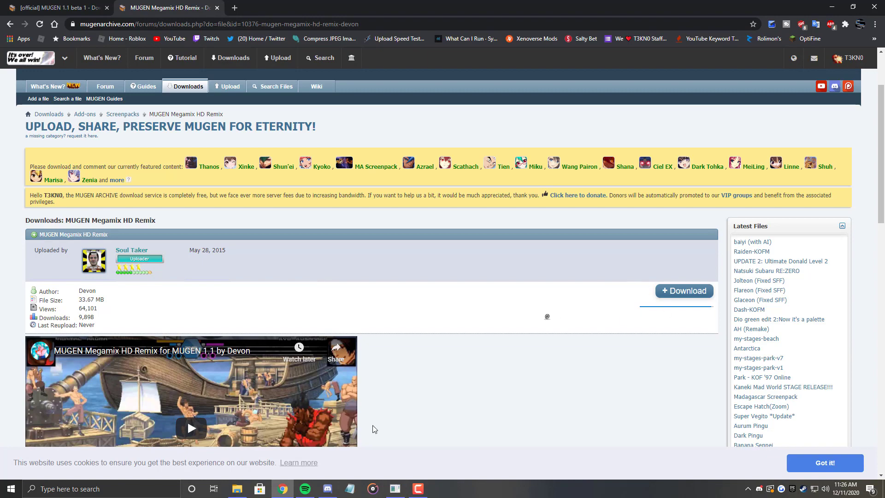
Switch to File Explorer, go back to the Downloads folder and select the MUGEN_Megamix_HD_Remix ZIP archive.
{"action": "left_click", "coordinate": [236, 489]}
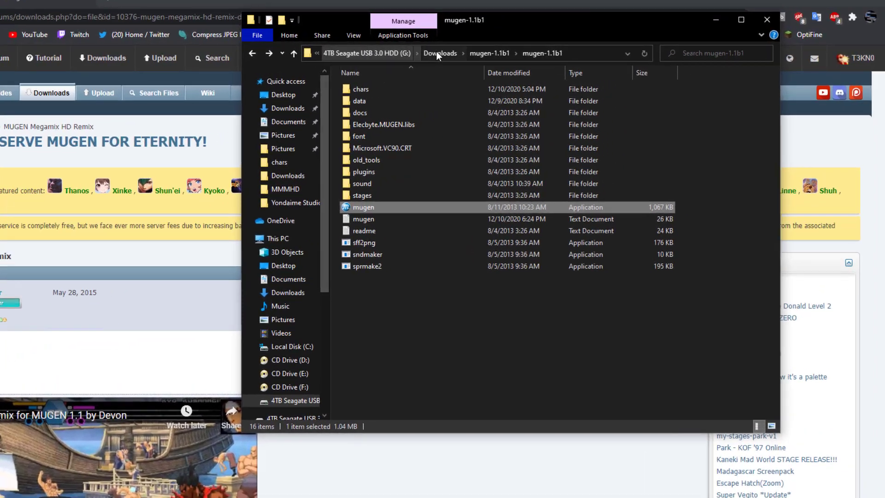
{"action": "left_click", "coordinate": [507, 54]}
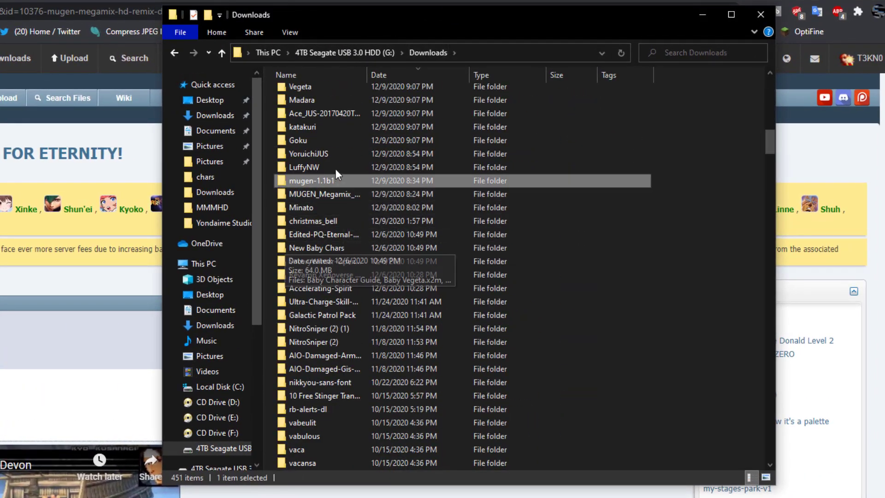
{"action": "scroll", "coordinate": [323, 192], "scroll_direction": "down", "scroll_amount": 20}
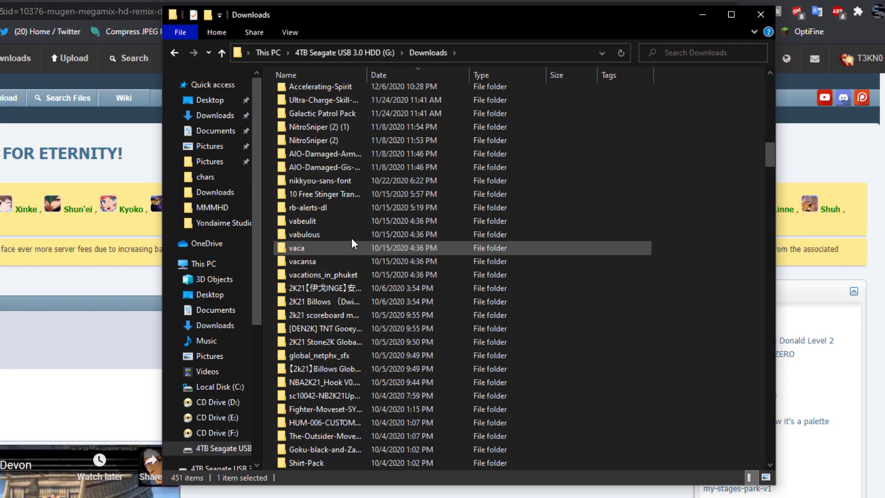
{"action": "scroll", "coordinate": [333, 305], "scroll_direction": "up", "scroll_amount": 2}
{"action": "scroll", "coordinate": [326, 314], "scroll_direction": "down", "scroll_amount": 11}
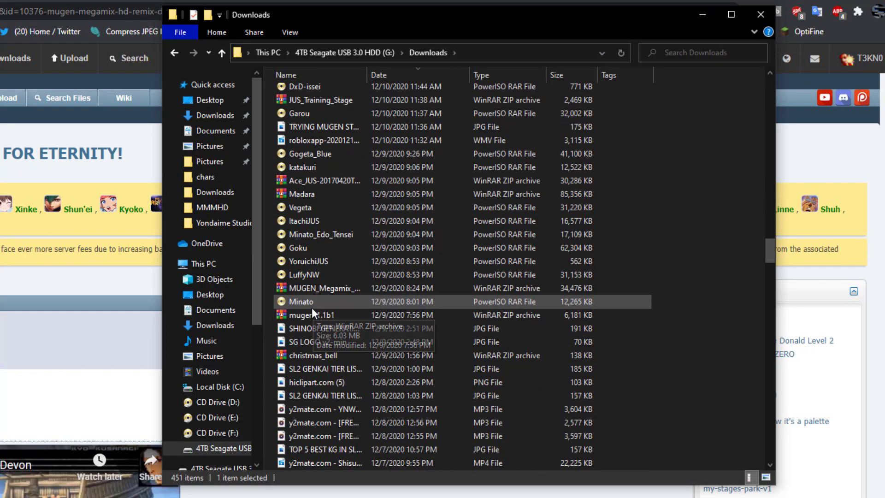
{"action": "left_click", "coordinate": [297, 290]}
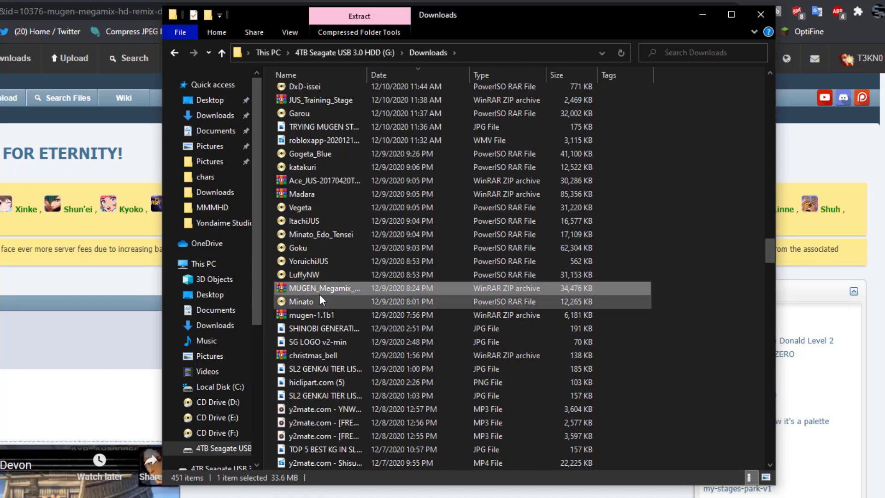
Find the extracted MUGEN_Megamix_HD_Remix folder in Downloads and open the MUGEN Megamix HD Remix folder inside it.
{"action": "right_click", "coordinate": [312, 289]}
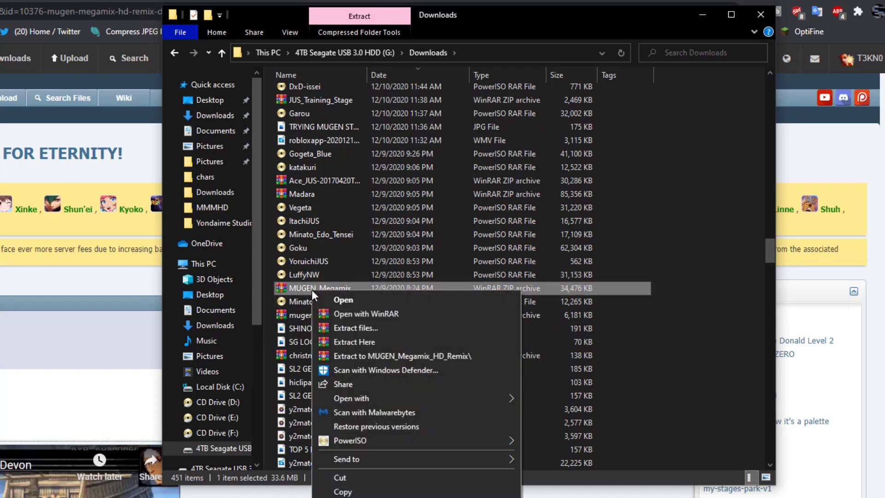
{"action": "left_click", "coordinate": [416, 359]}
{"action": "scroll", "coordinate": [478, 284], "scroll_direction": "up", "scroll_amount": 20}
{"action": "scroll", "coordinate": [399, 221], "scroll_direction": "up", "scroll_amount": 20}
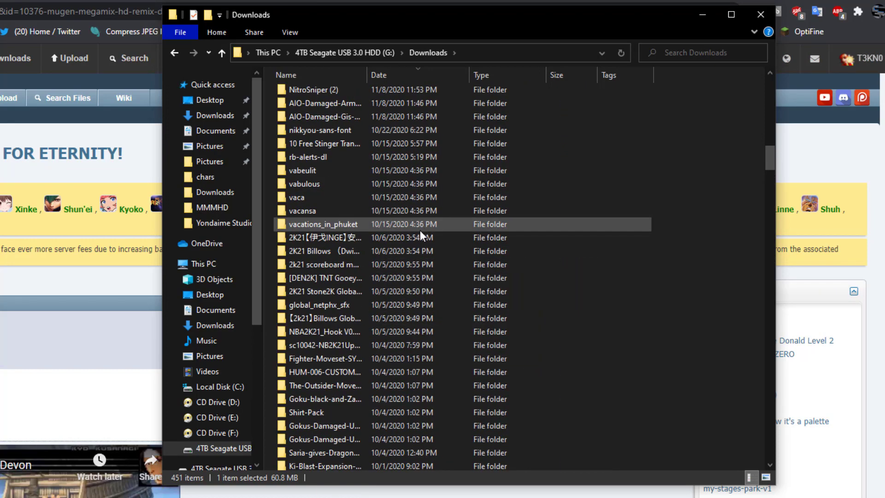
{"action": "scroll", "coordinate": [393, 235], "scroll_direction": "down", "scroll_amount": 12}
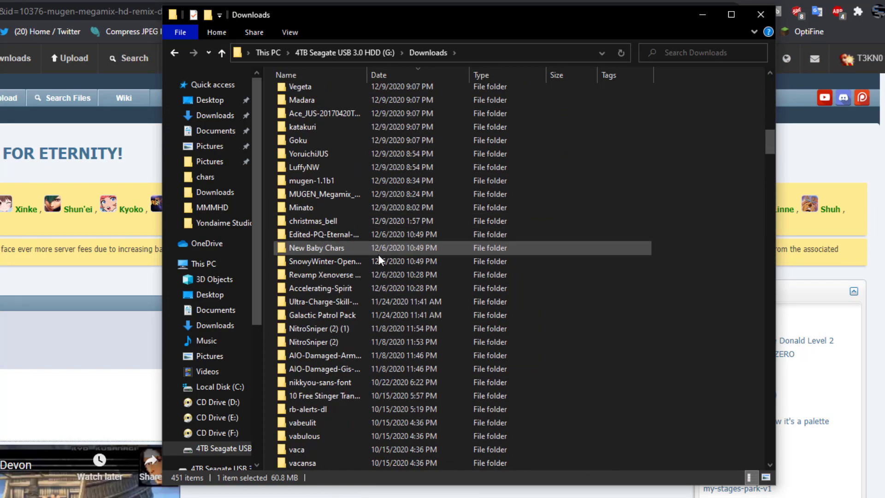
{"action": "scroll", "coordinate": [320, 273], "scroll_direction": "up", "scroll_amount": 5}
{"action": "scroll", "coordinate": [312, 234], "scroll_direction": "up", "scroll_amount": 2}
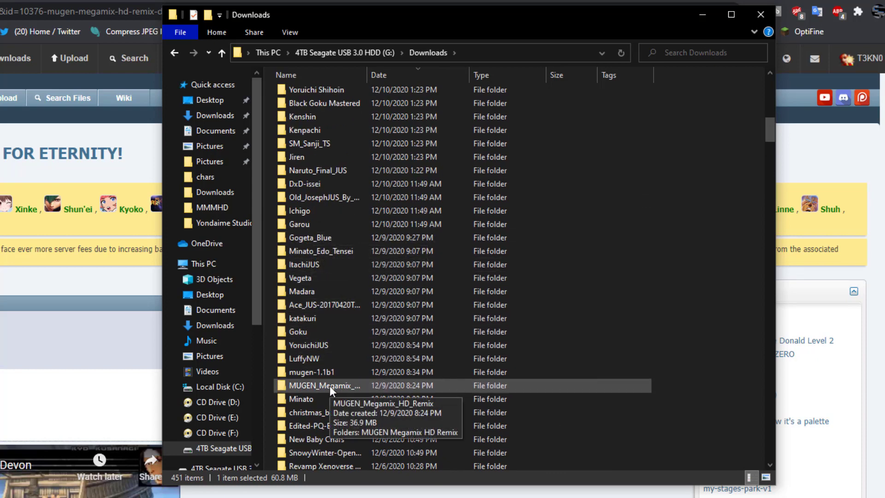
{"action": "double_click", "coordinate": [329, 385]}
{"action": "double_click", "coordinate": [366, 97]}
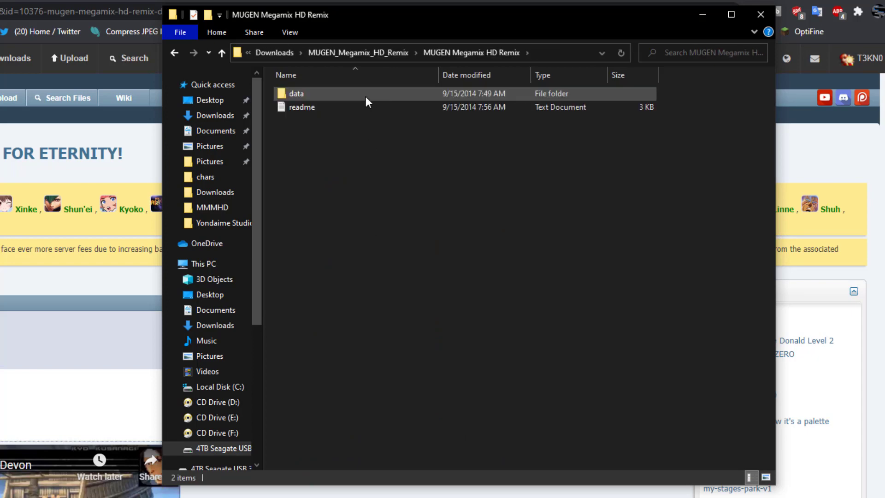
Select the screenpack's data folder, then return to Downloads and open the inner mugen-1.1b1 folder.
{"action": "left_click", "coordinate": [310, 95]}
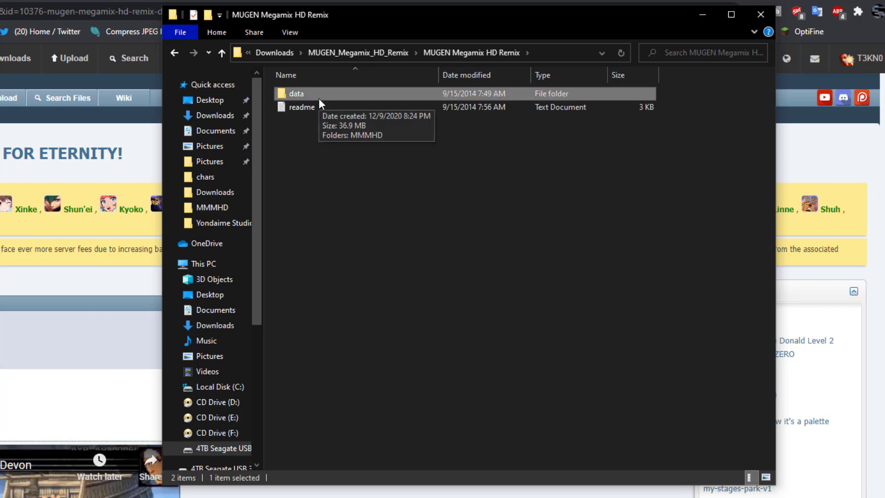
{"action": "right_click", "coordinate": [314, 97]}
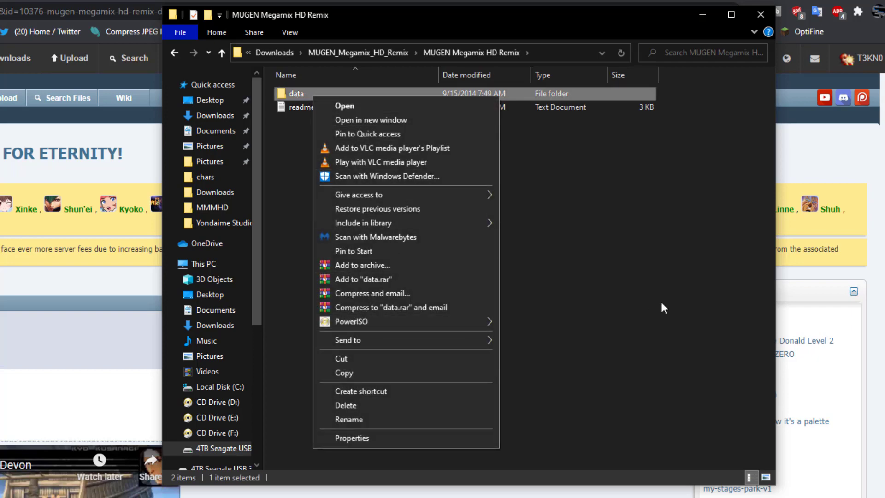
{"action": "left_click", "coordinate": [352, 85]}
{"action": "left_click", "coordinate": [278, 53]}
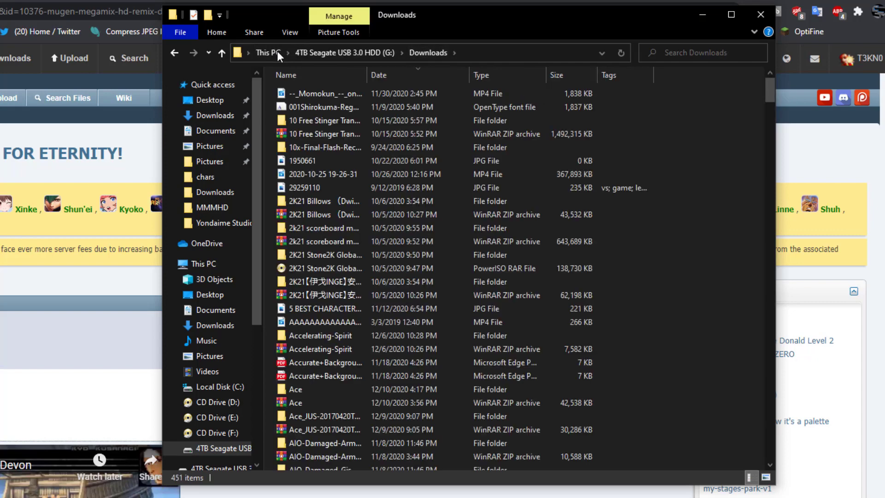
{"action": "scroll", "coordinate": [313, 322], "scroll_direction": "down", "scroll_amount": 5}
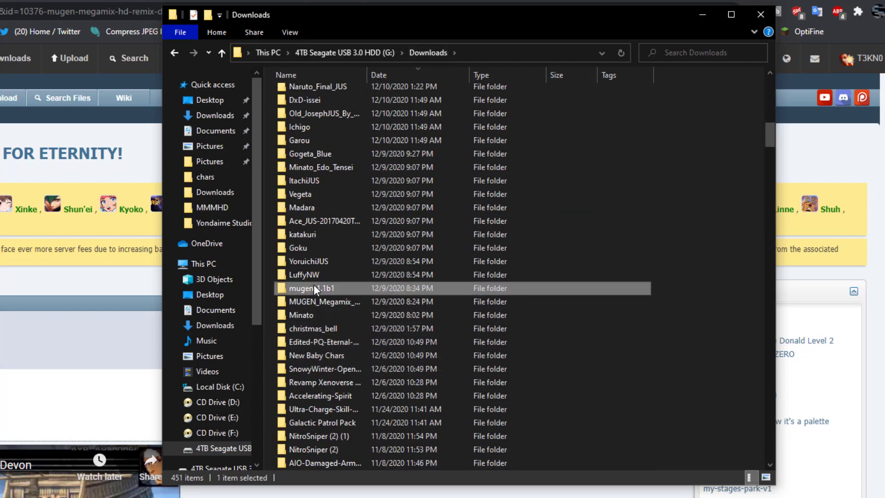
{"action": "double_click", "coordinate": [313, 288]}
{"action": "double_click", "coordinate": [312, 97]}
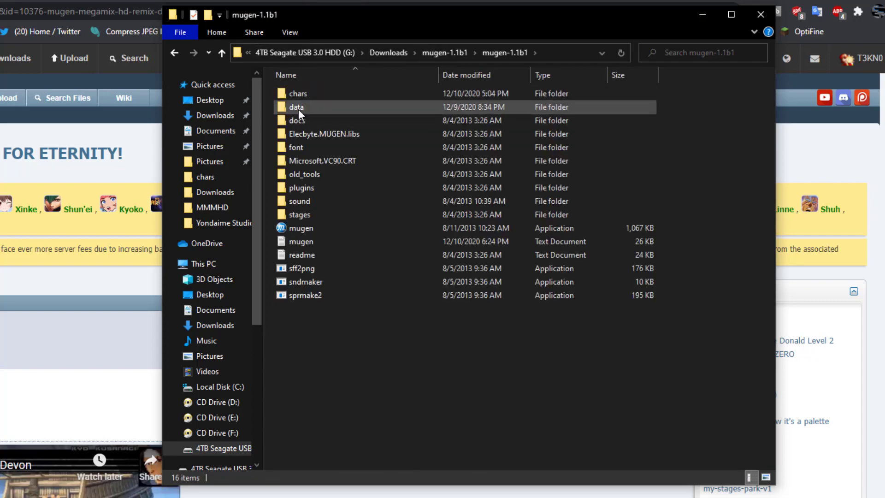
View the contents of the data folder inside mugen-1.1b1, then return to its parent folder.
{"action": "right_click", "coordinate": [350, 360]}
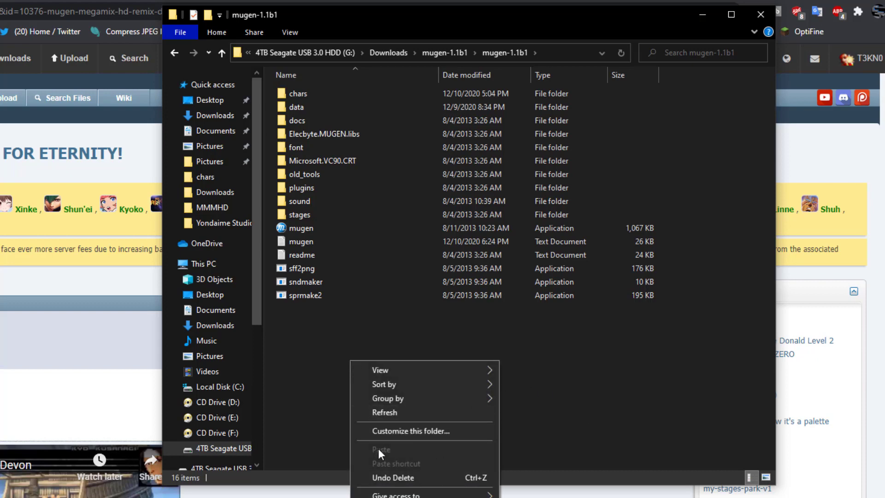
{"action": "left_click", "coordinate": [319, 115]}
{"action": "double_click", "coordinate": [314, 107]}
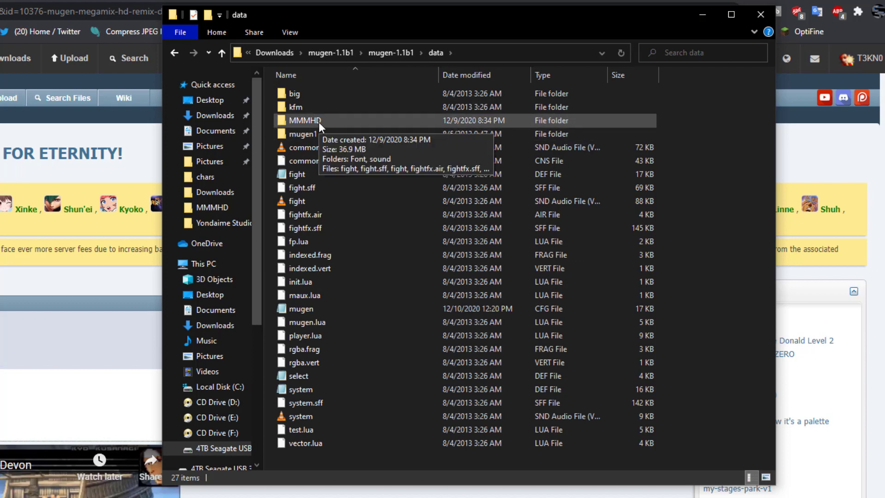
{"action": "left_click", "coordinate": [175, 52]}
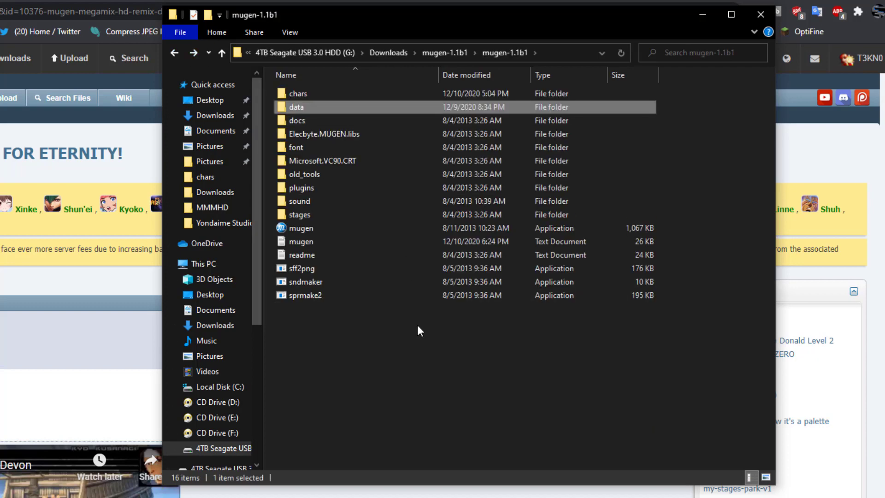
{"action": "right_click", "coordinate": [302, 108]}
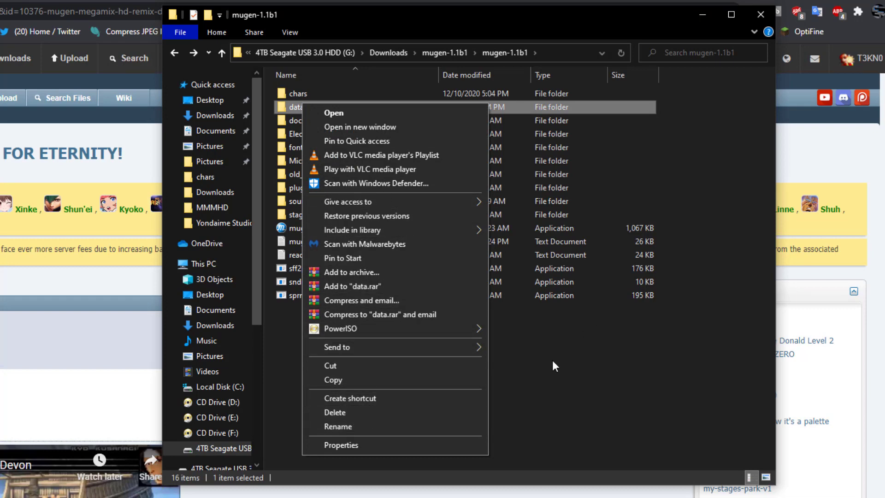
{"action": "left_click", "coordinate": [504, 370]}
{"action": "right_click", "coordinate": [358, 352]}
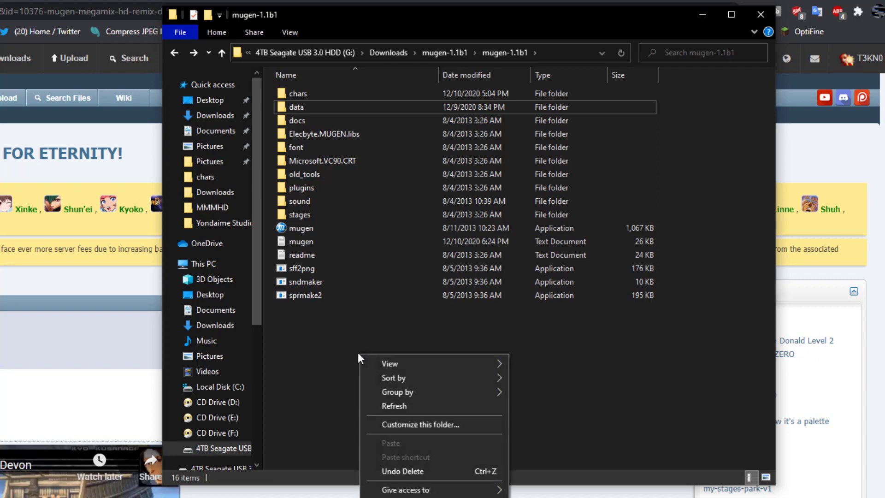
{"action": "left_click", "coordinate": [335, 343]}
{"action": "right_click", "coordinate": [334, 341]}
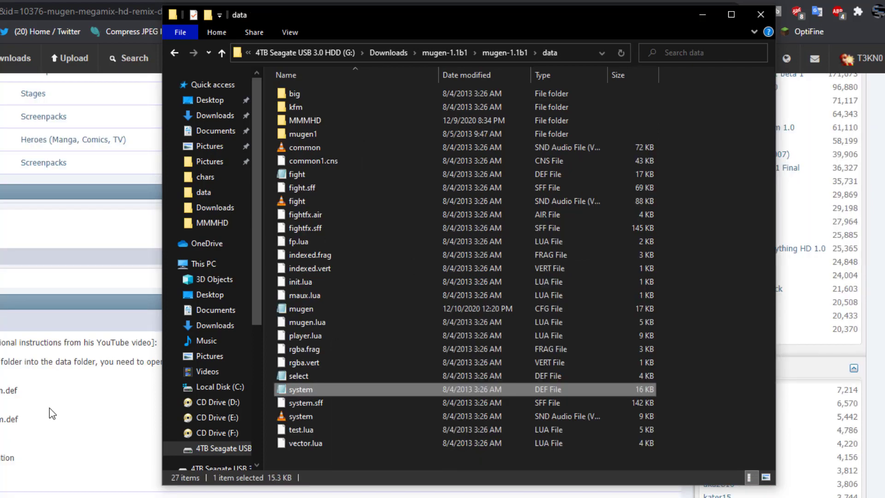
Open the mugen CFG file from the mugen-1.1b1 data folder with Notepad.
{"action": "left_click", "coordinate": [49, 409]}
{"action": "key", "text": "alt+Tab"}
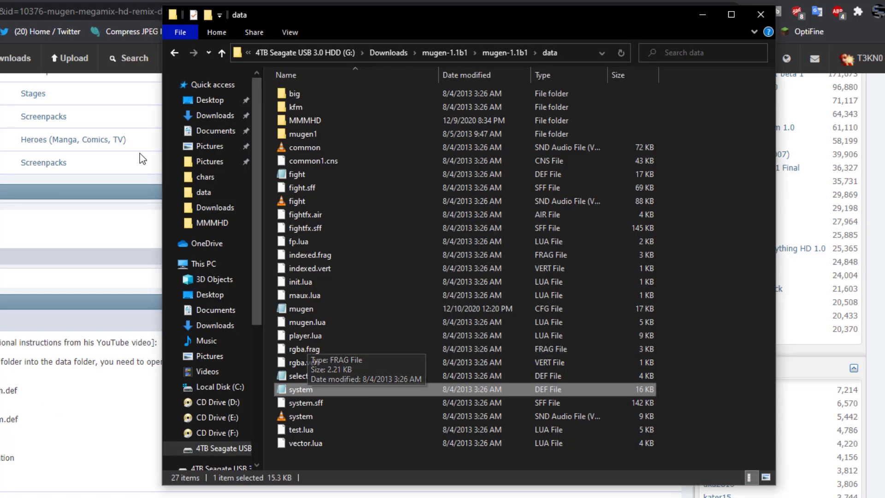
{"action": "mouse_move", "coordinate": [328, 120]}
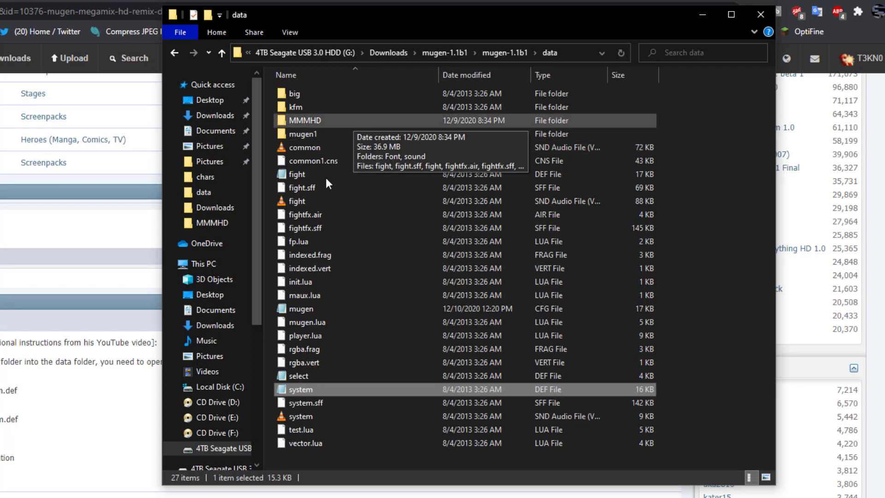
{"action": "double_click", "coordinate": [312, 313]}
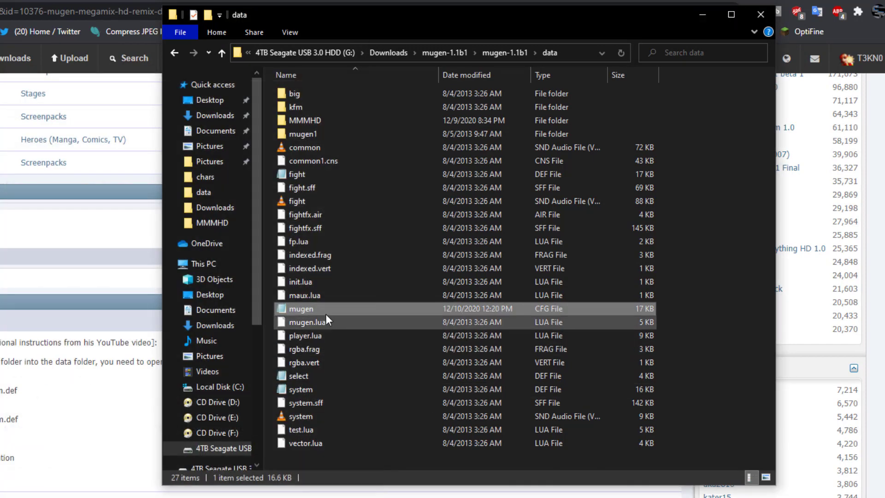
{"action": "right_click", "coordinate": [325, 311]}
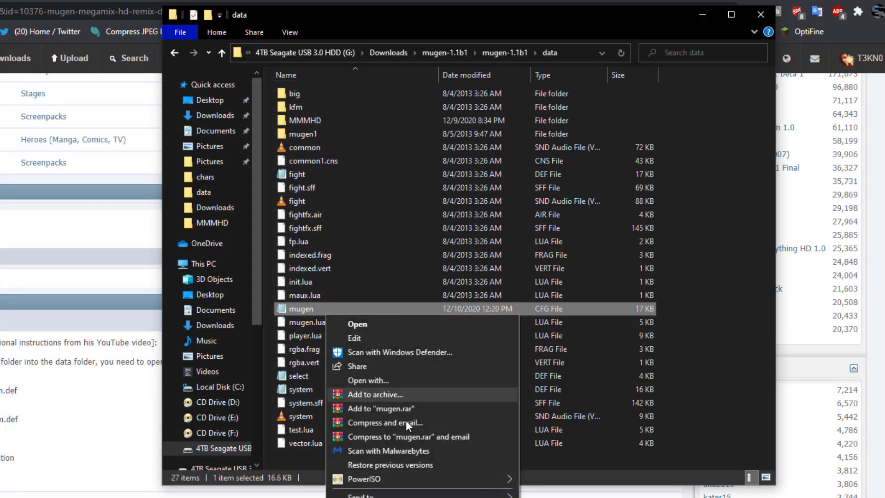
{"action": "left_click", "coordinate": [369, 380]}
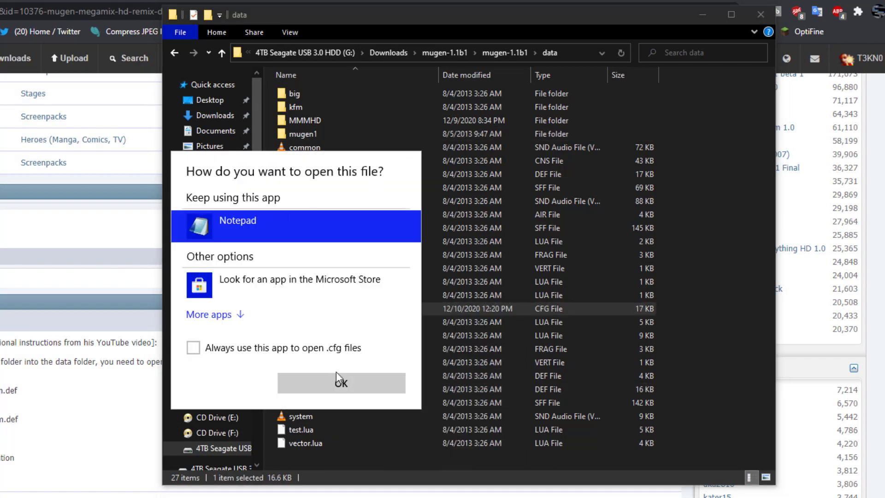
{"action": "left_click", "coordinate": [341, 397]}
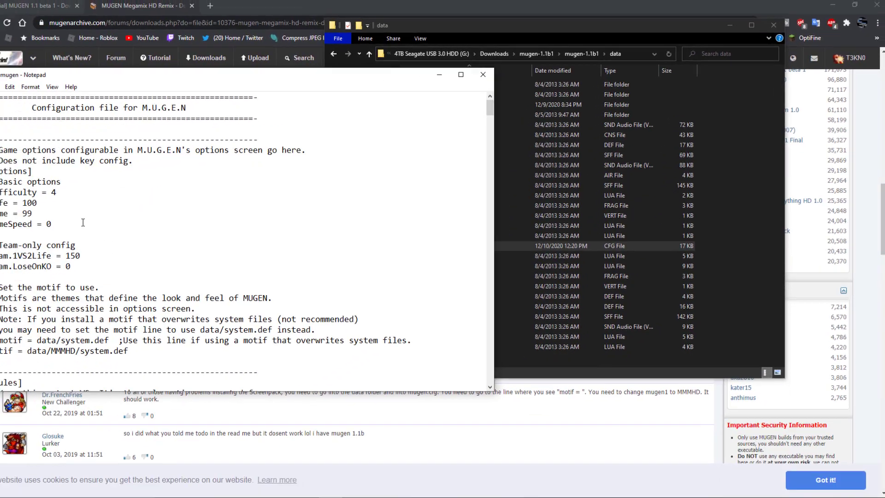
Examine the motif line of the configuration file, highlighting the MMMHD folder name in its system.def path.
{"action": "scroll", "coordinate": [94, 314], "scroll_direction": "down", "scroll_amount": 1}
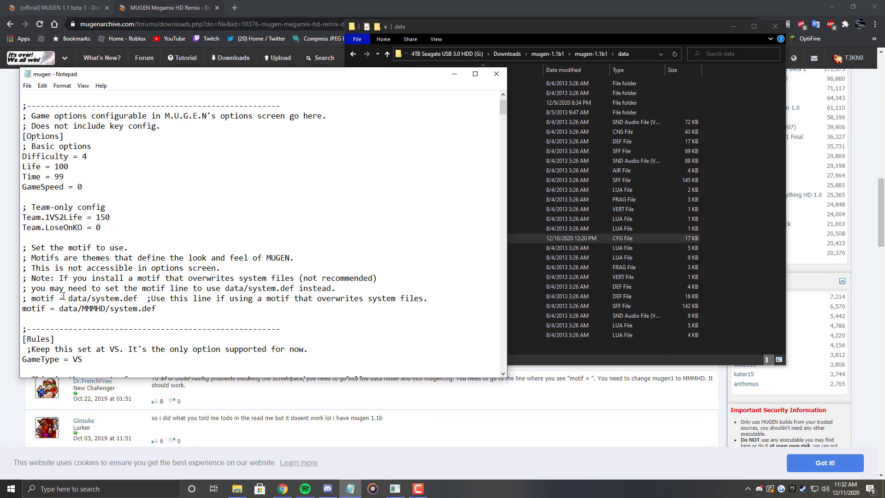
{"action": "left_click_drag", "start_coordinate": [83, 309], "coordinate": [102, 309]}
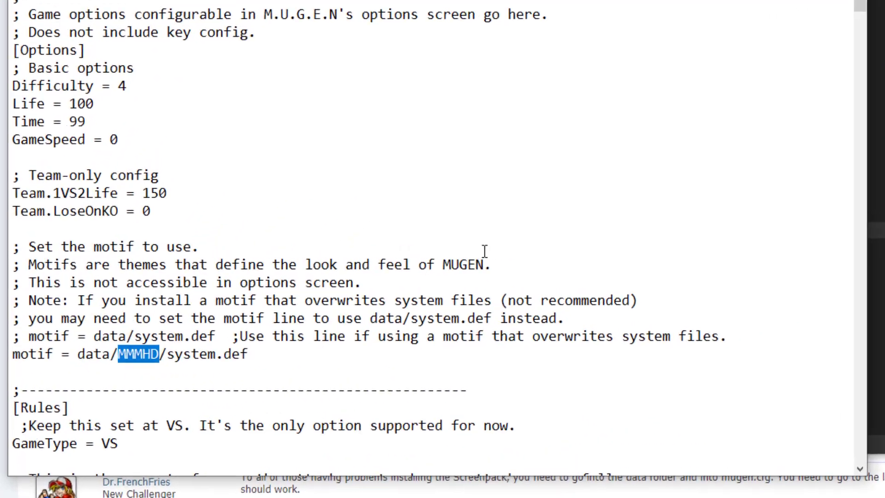
{"action": "left_click", "coordinate": [229, 239]}
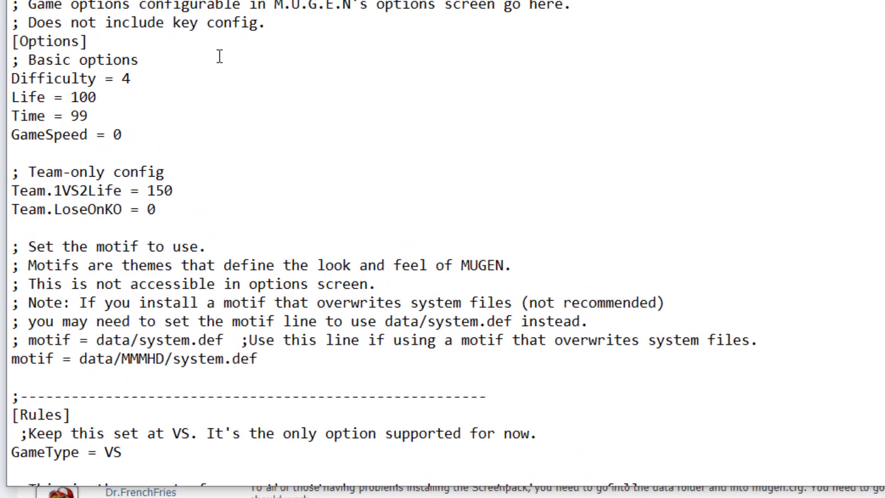
{"action": "scroll", "coordinate": [220, 56], "scroll_direction": "down", "scroll_amount": 2}
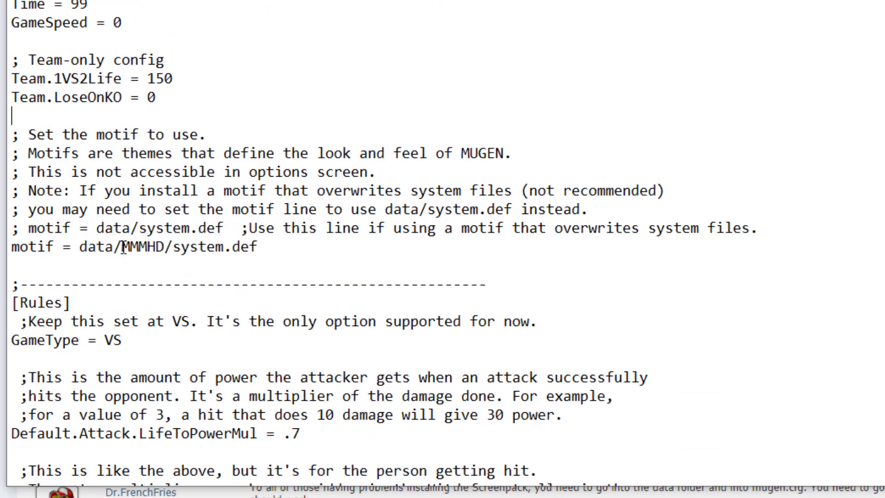
{"action": "left_click_drag", "start_coordinate": [123, 247], "coordinate": [162, 248]}
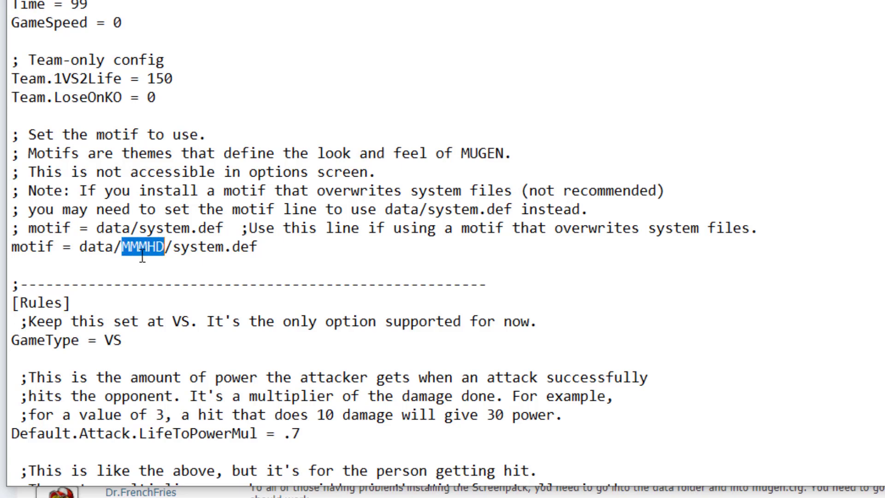
{"action": "left_click", "coordinate": [155, 262]}
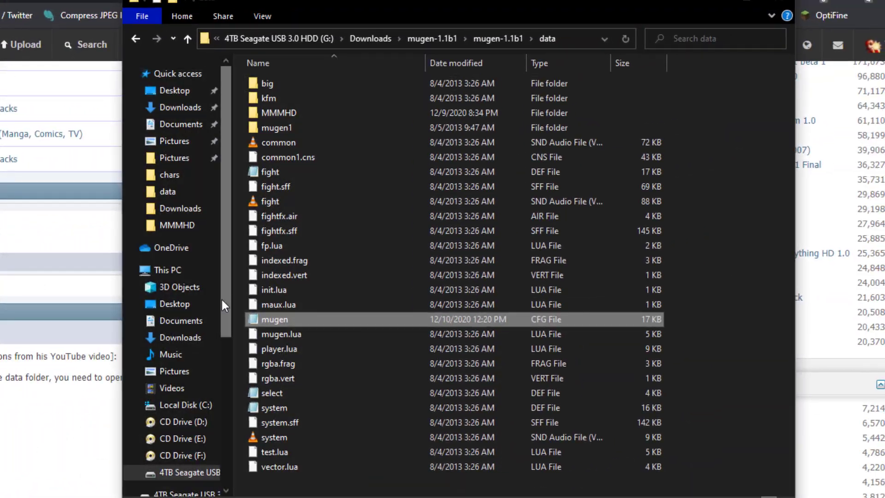
Reopen the mugen CFG file from the data folder in Notepad and bring up its saving options.
{"action": "double_click", "coordinate": [307, 317]}
{"action": "left_click", "coordinate": [31, 45]}
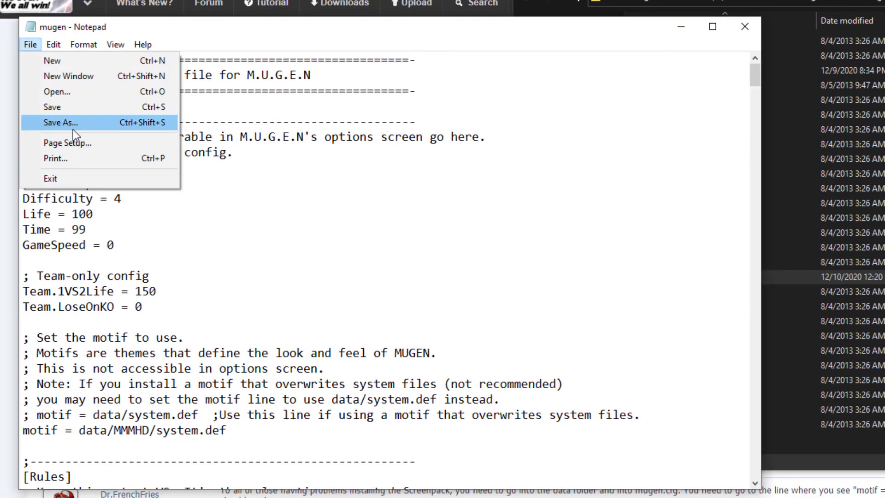